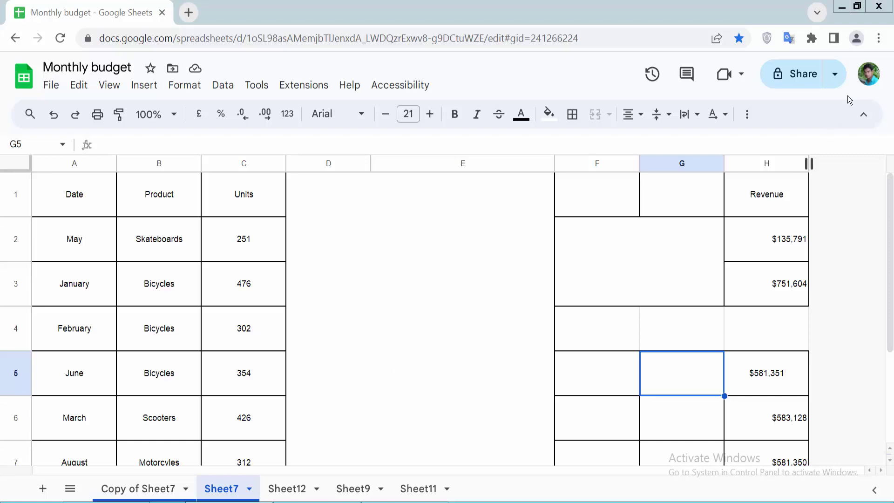
Step: Select merged cells D1:E9 and bring up the Insert menu for adding an image
left_click(366, 228)
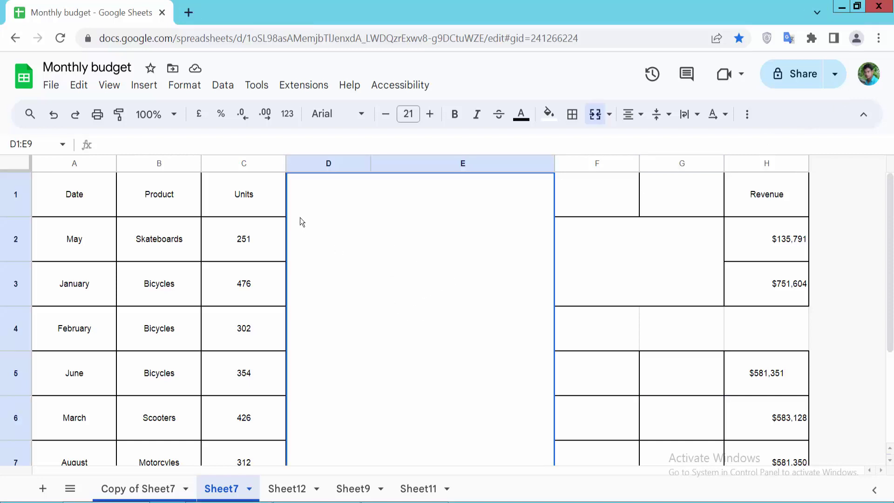
left_click(142, 85)
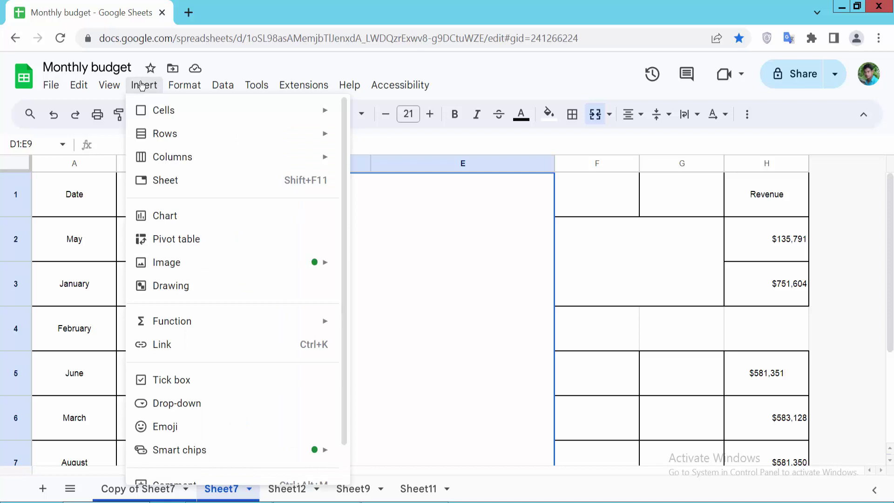
mouse_move(166, 262)
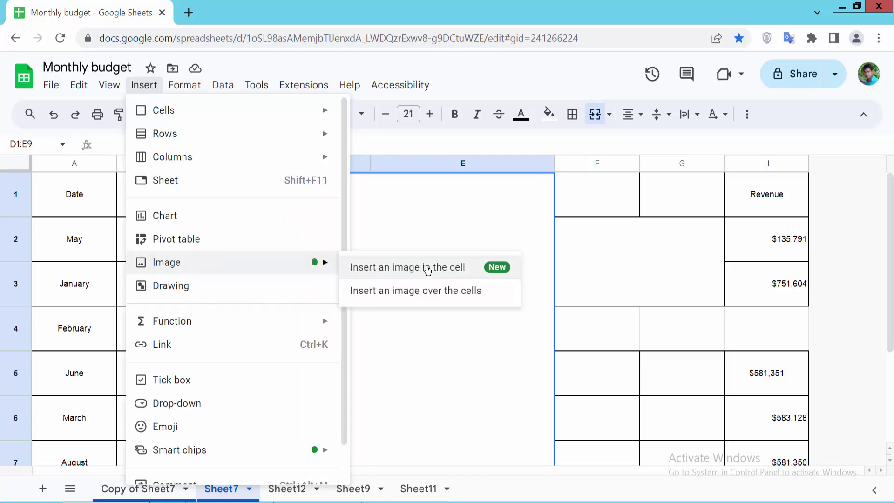
Step: Upload Screenshot_10 from the computer as an image inside the merged D1:E9 cell
left_click(453, 267)
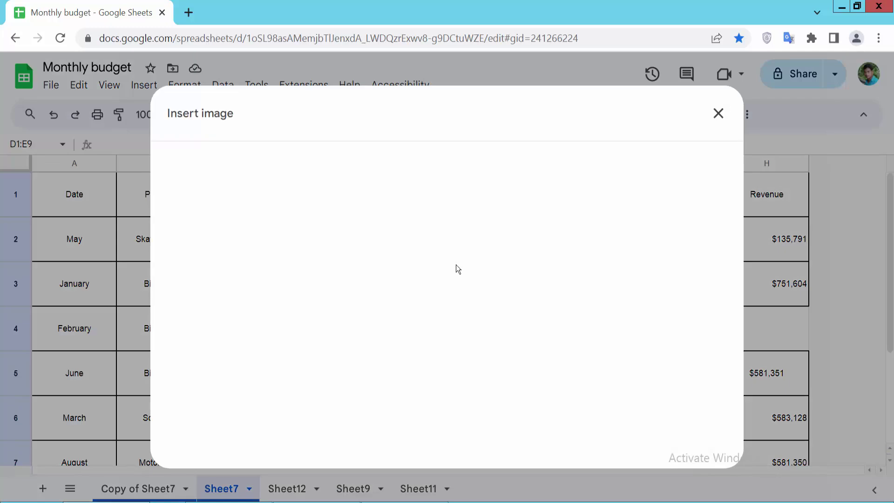
left_click(452, 373)
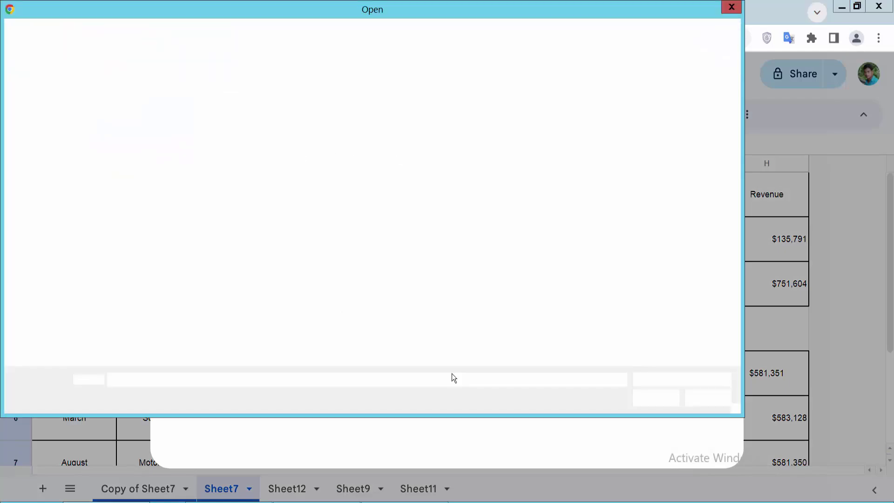
left_click(697, 344)
left_click(655, 394)
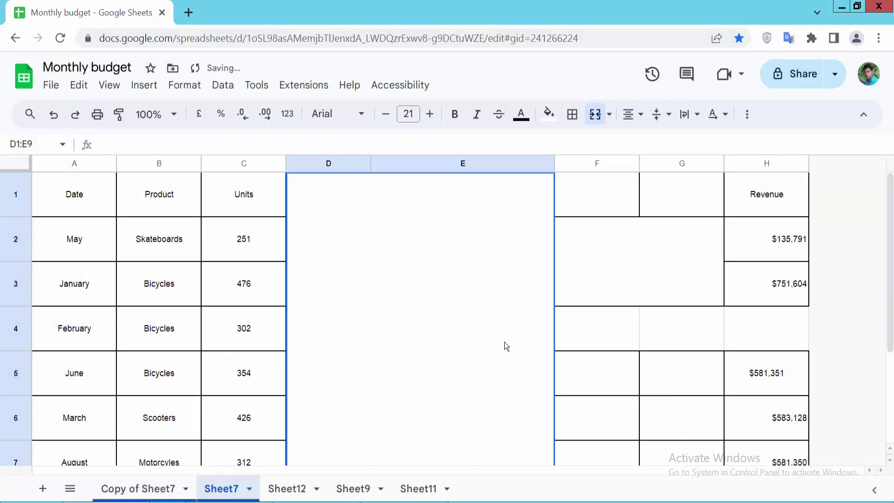
scroll(494, 271, "down", 3)
scroll(493, 271, "down", 1)
scroll(494, 272, "up", 5)
scroll(475, 280, "down", 3)
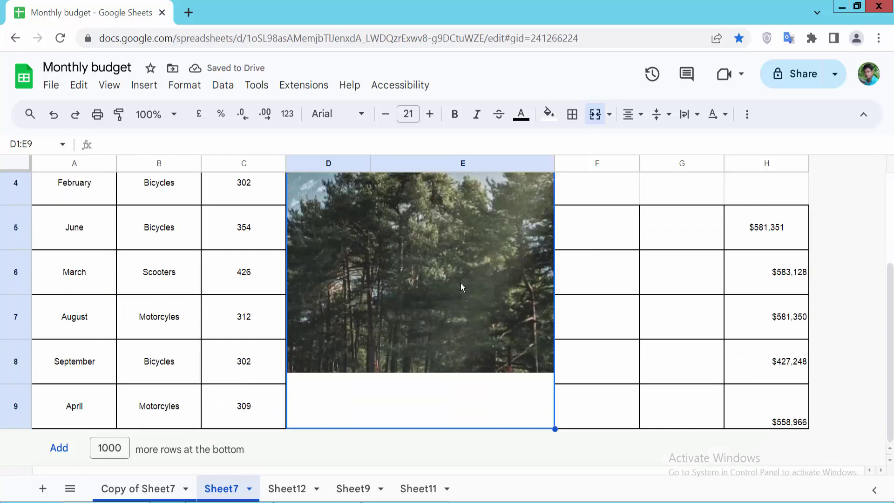
scroll(413, 285, "up", 3)
scroll(413, 284, "up", 1)
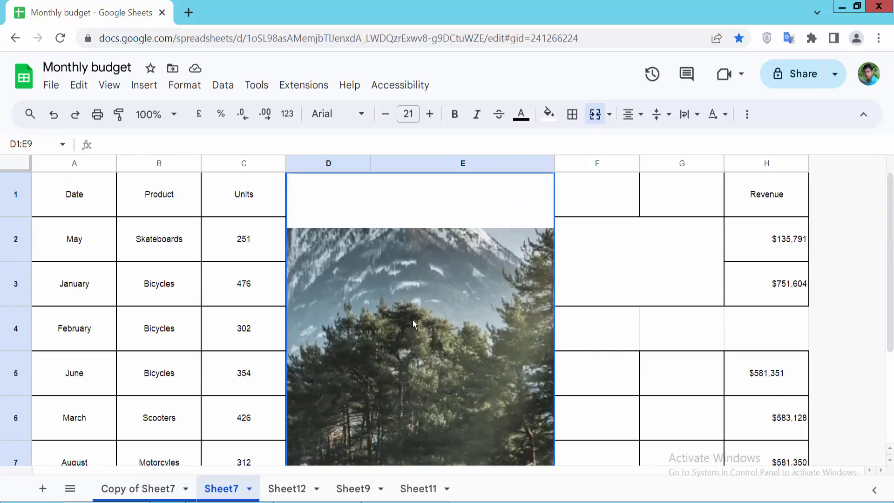
scroll(440, 268, "down", 3)
scroll(440, 268, "up", 3)
Step: Select merged cells F2:G3 after checking the mountain picture sits in D1:E9
left_click(610, 259)
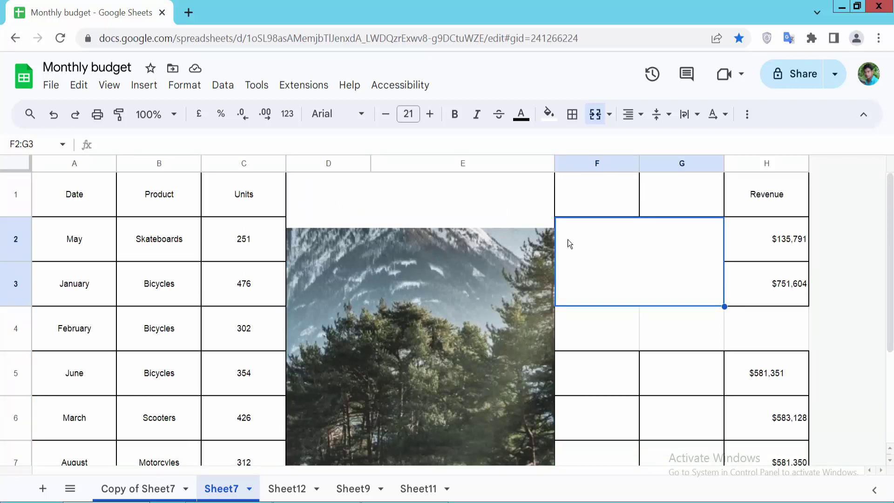
Step: Upload Screenshot_9 as a floating image over the cells, covering part of the mountain picture
left_click(143, 86)
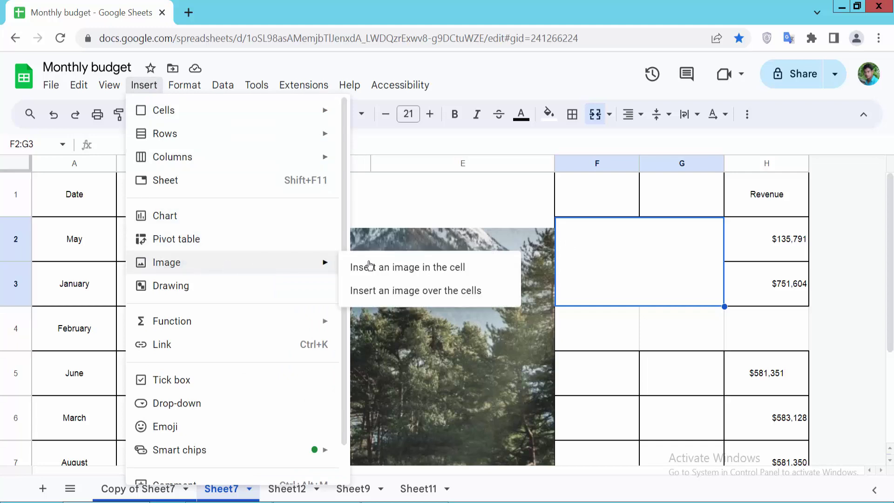
mouse_move(167, 262)
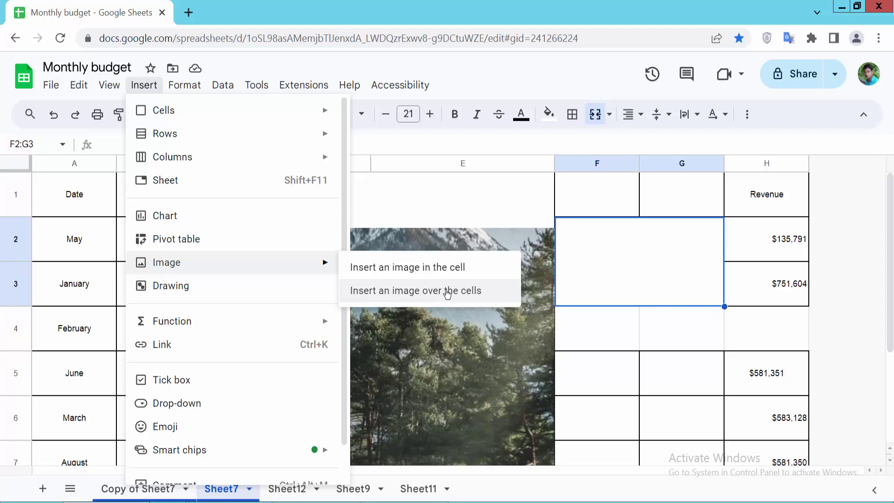
left_click(447, 293)
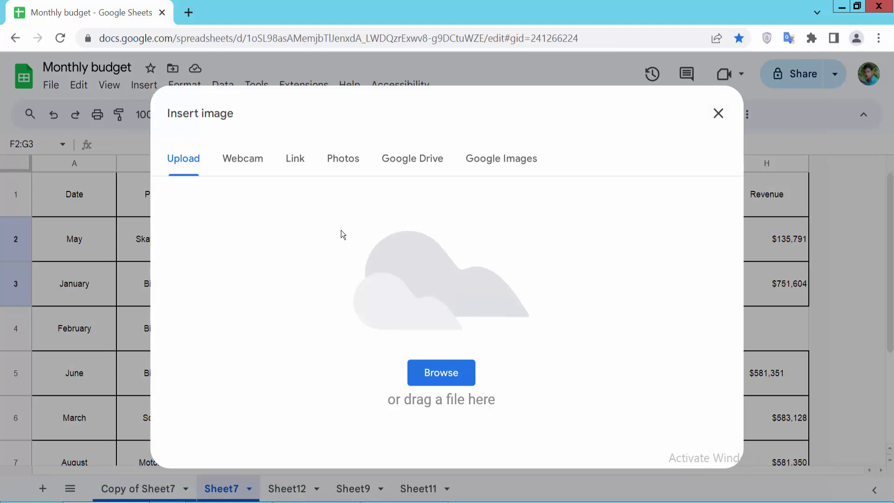
left_click(433, 371)
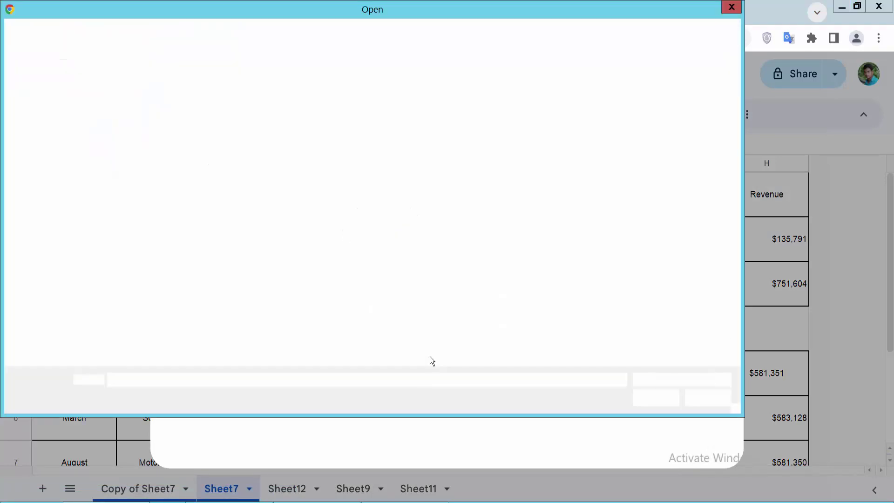
left_click(634, 342)
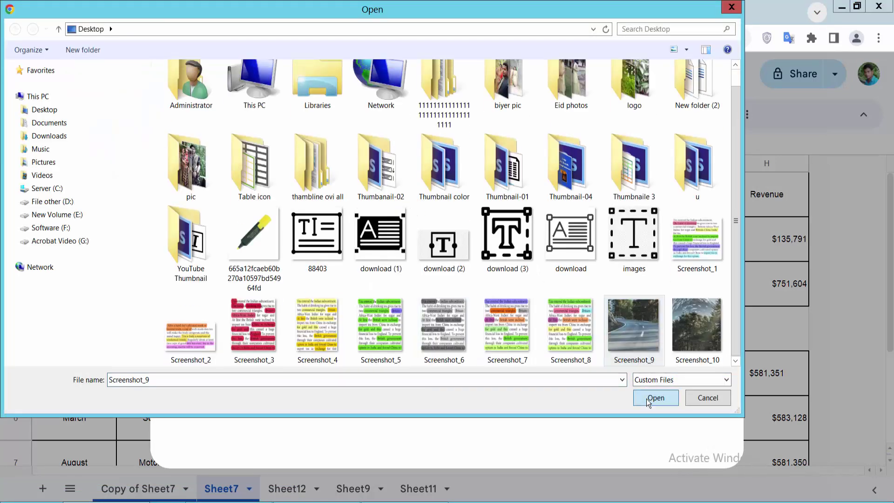
left_click(649, 399)
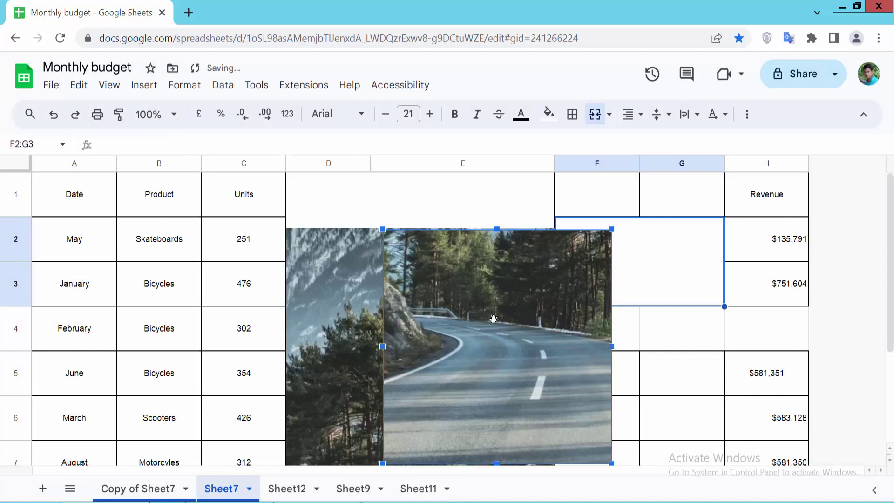
Step: Drag the road image off the mountain picture to sit over columns A–C, rows 1–6, then deselect it
mouse_move(507, 321)
left_mouse_down()
mouse_move(129, 274)
mouse_move(603, 289)
left_mouse_up()
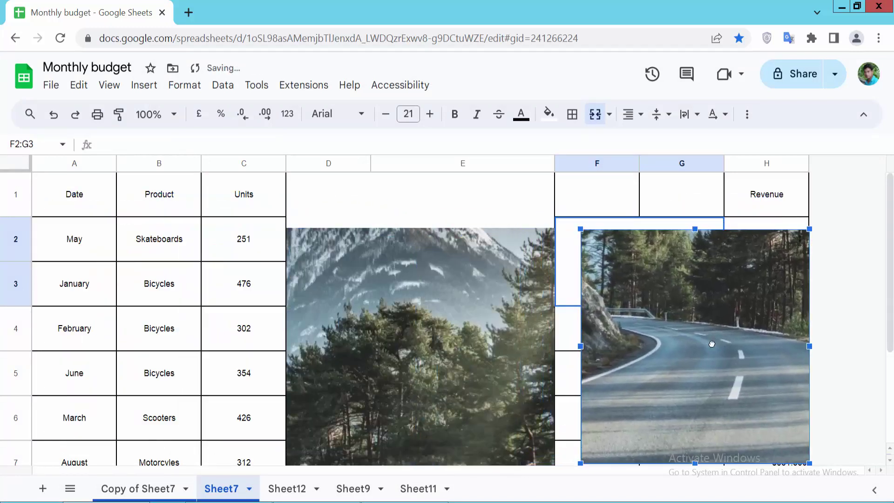
mouse_move(603, 290)
left_mouse_down()
mouse_move(546, 338)
mouse_move(680, 307)
mouse_move(148, 296)
left_mouse_up()
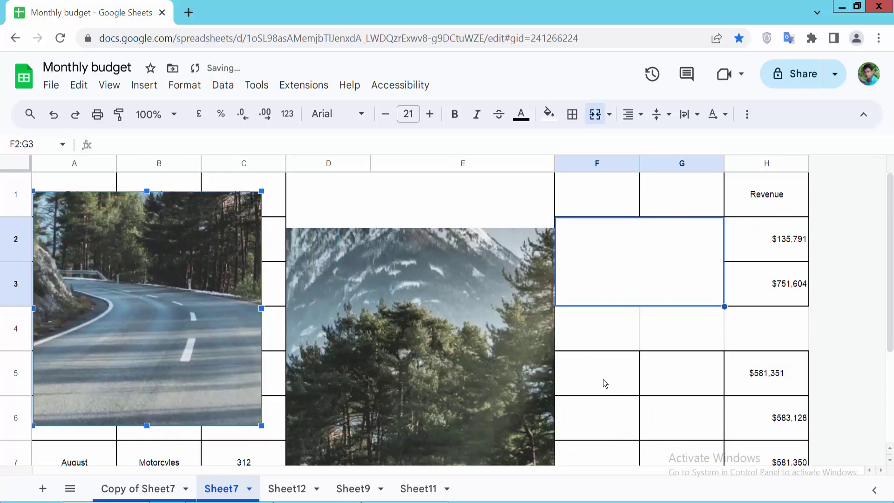
left_click(603, 379)
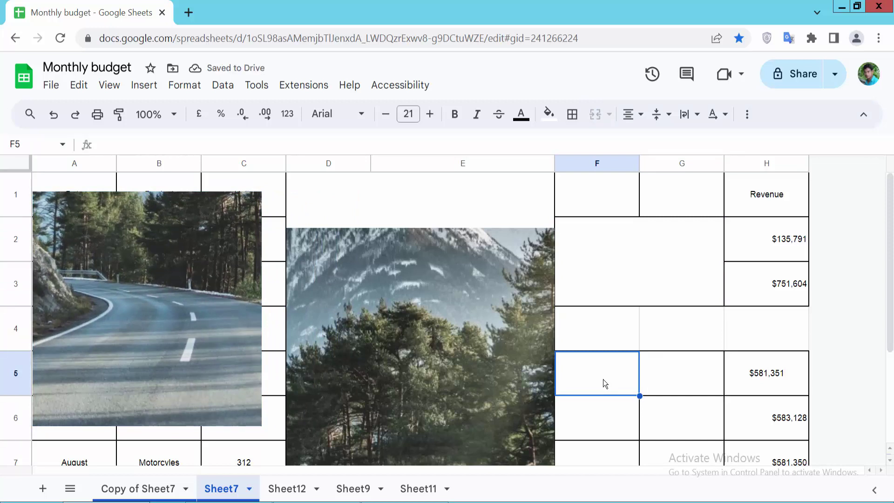